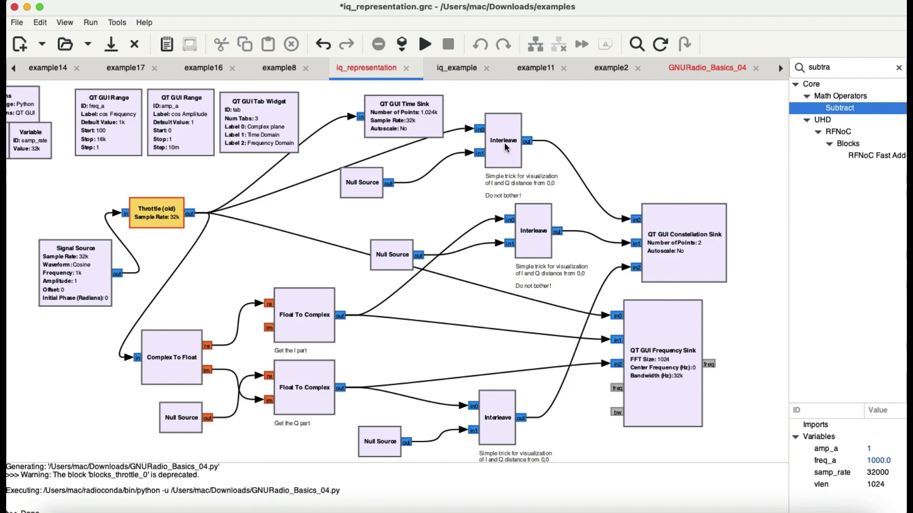
Step: Shift the top Interleave block about 55 pixels right, leaving its connections attached
{"action": "left_click_drag", "start_coordinate": [505, 148], "coordinate": [532, 148]}
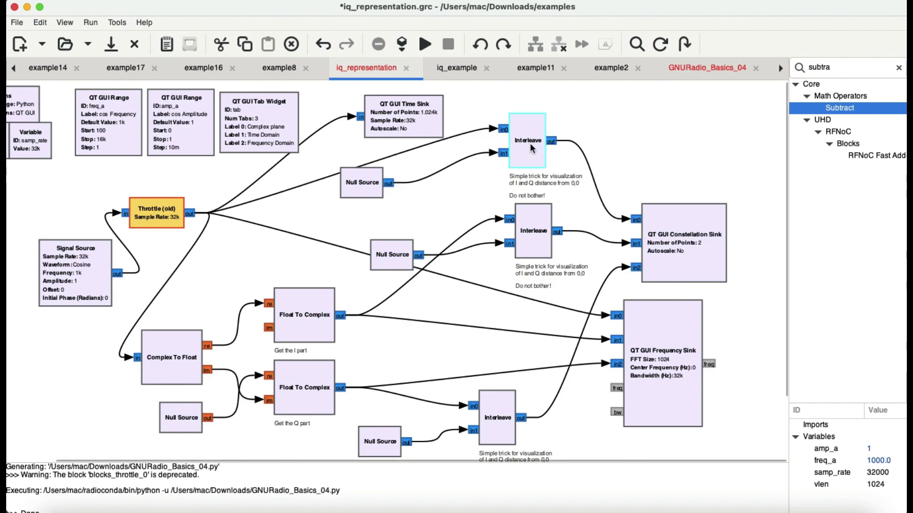
Step: Bring up Chrome's Circle_cos_sin.gif animation and scroll around to view the rotating cos/sin circle
{"action": "key", "text": "super+Tab"}
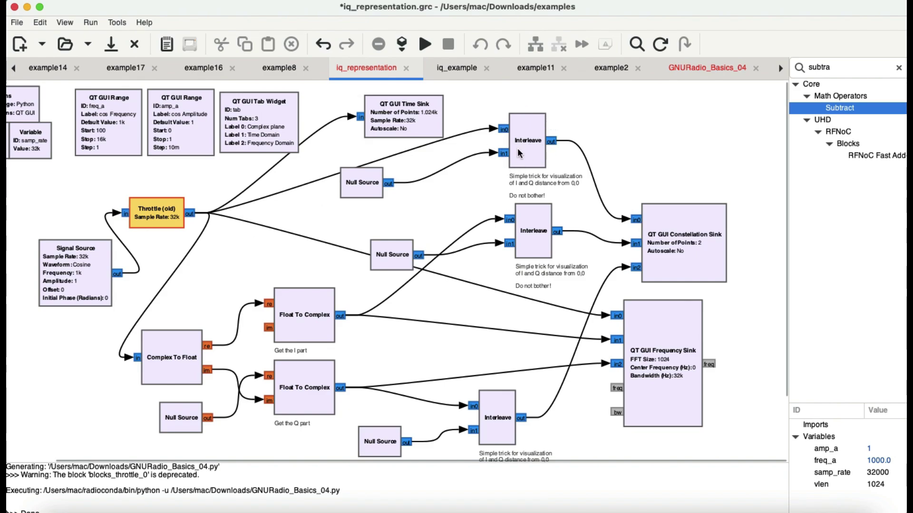
{"action": "scroll", "coordinate": [772, 232], "scroll_direction": "up", "scroll_amount": 1}
{"action": "scroll", "coordinate": [643, 205], "scroll_direction": "up", "scroll_amount": 1}
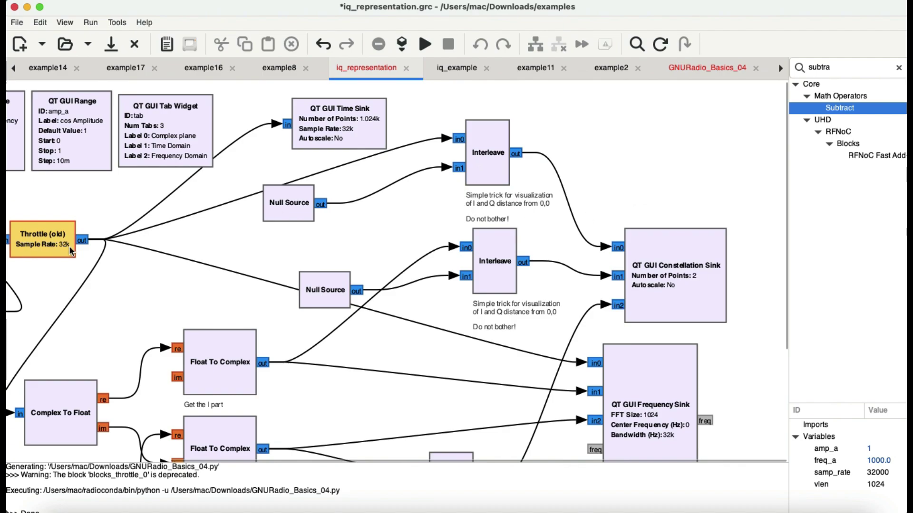
{"action": "scroll", "coordinate": [70, 246], "scroll_direction": "left", "scroll_amount": 5}
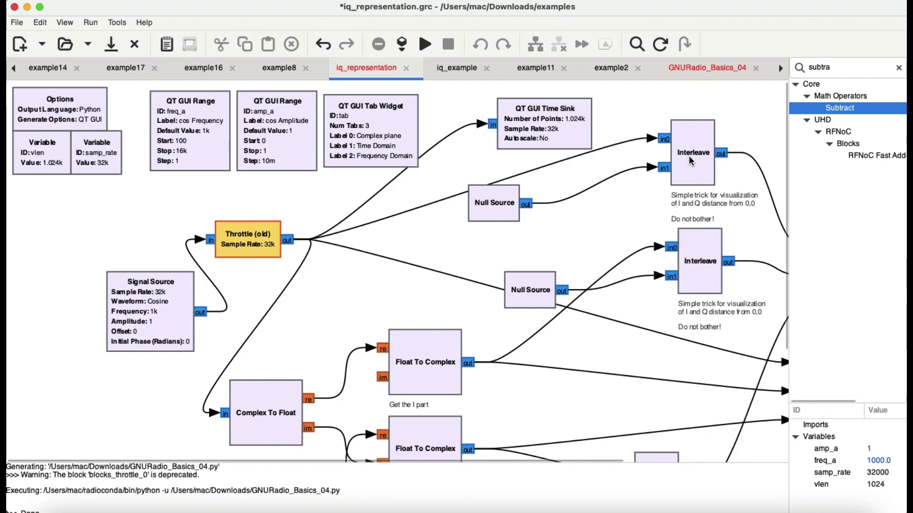
{"action": "scroll", "coordinate": [689, 157], "scroll_direction": "right", "scroll_amount": 3}
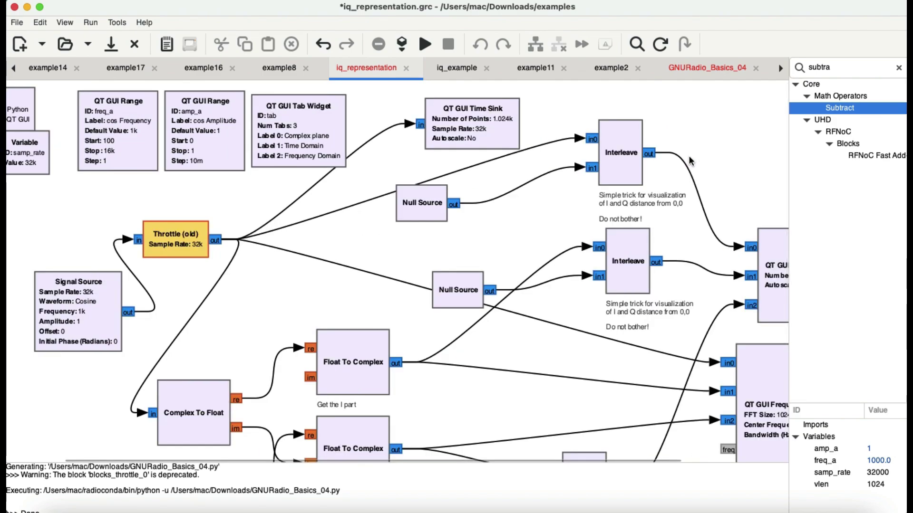
{"action": "key", "text": "super+Tab"}
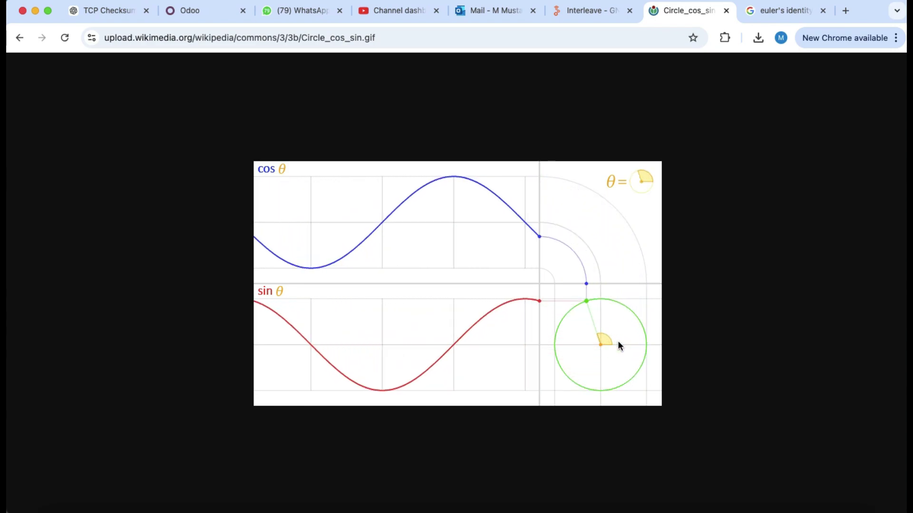
Step: Open the GNU Radio Wiki Interleave page and zoom in to read its example flowgraph
{"action": "key", "text": "super+Tab"}
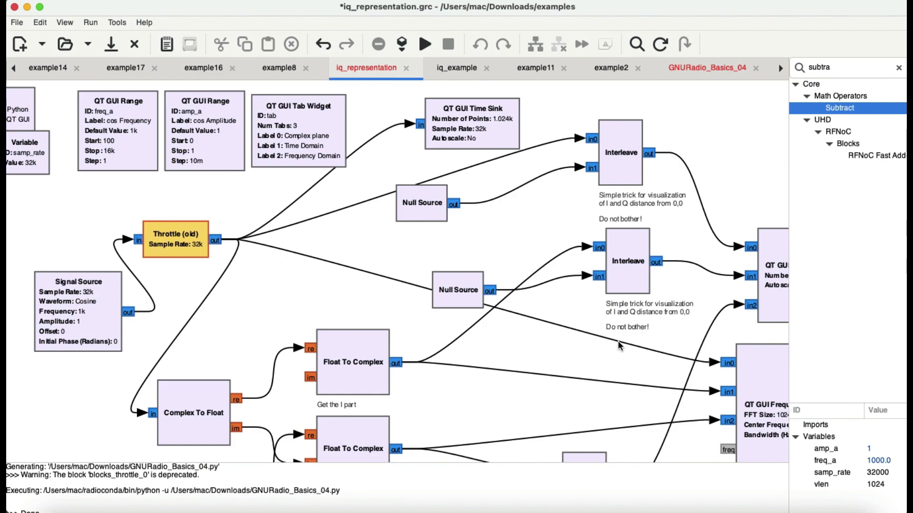
{"action": "key", "text": "super+Tab"}
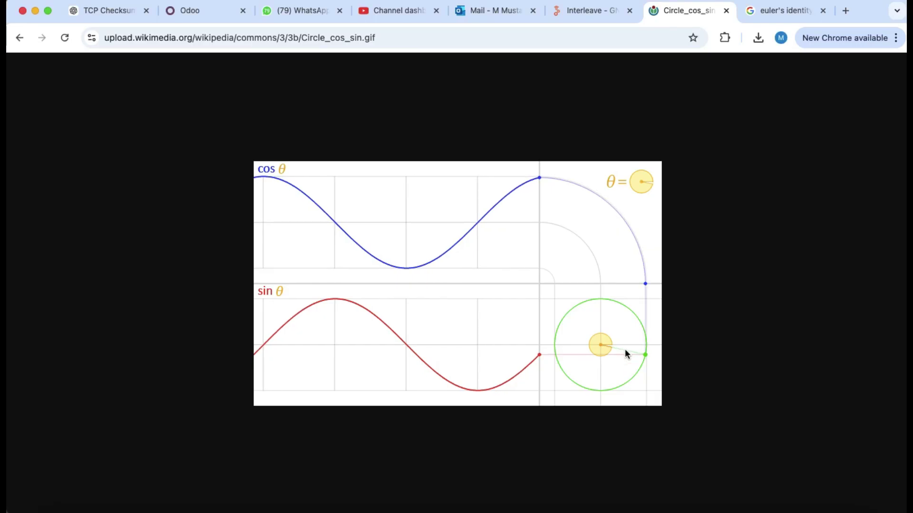
{"action": "left_click", "coordinate": [571, 15]}
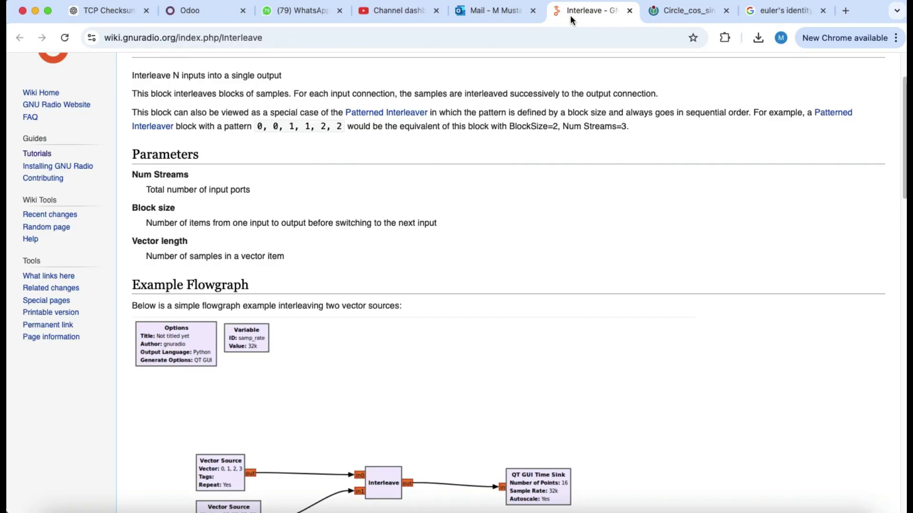
{"action": "scroll", "coordinate": [393, 218], "scroll_direction": "up", "scroll_amount": 2}
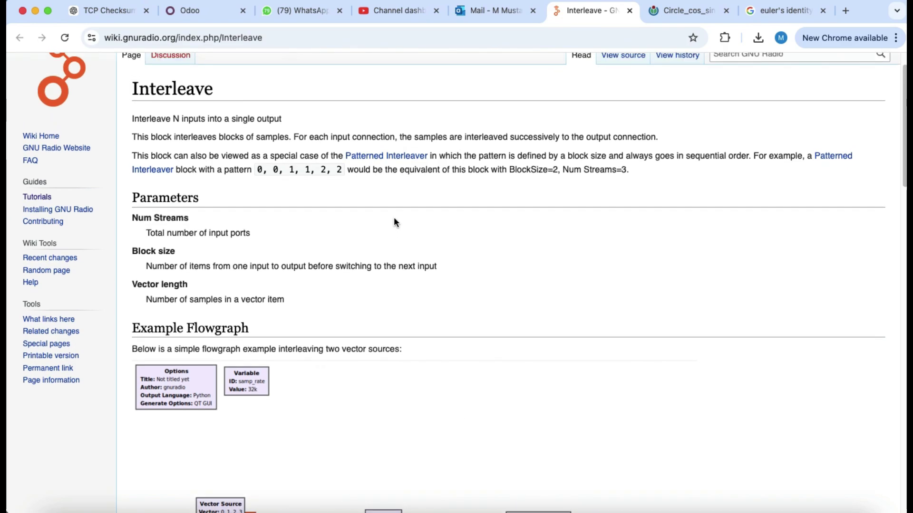
{"action": "scroll", "coordinate": [393, 218], "scroll_direction": "up", "scroll_amount": 1}
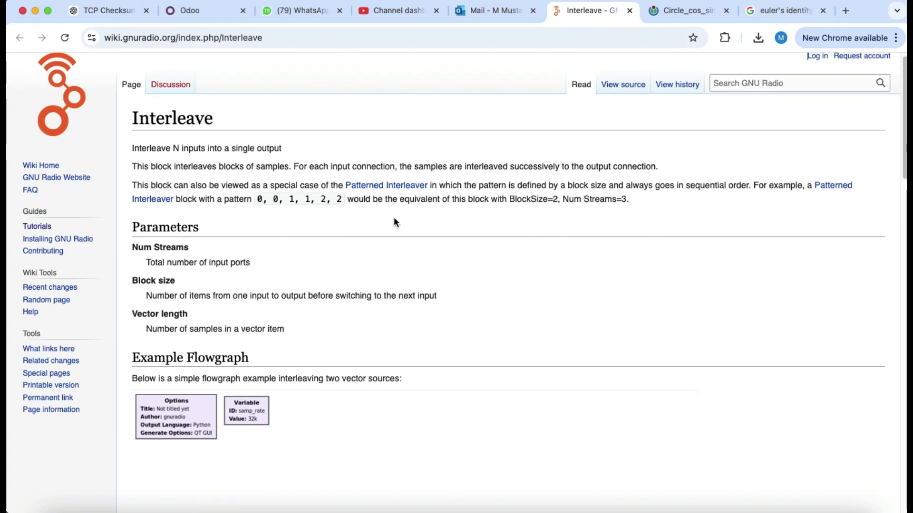
{"action": "scroll", "coordinate": [394, 217], "scroll_direction": "down", "scroll_amount": 6}
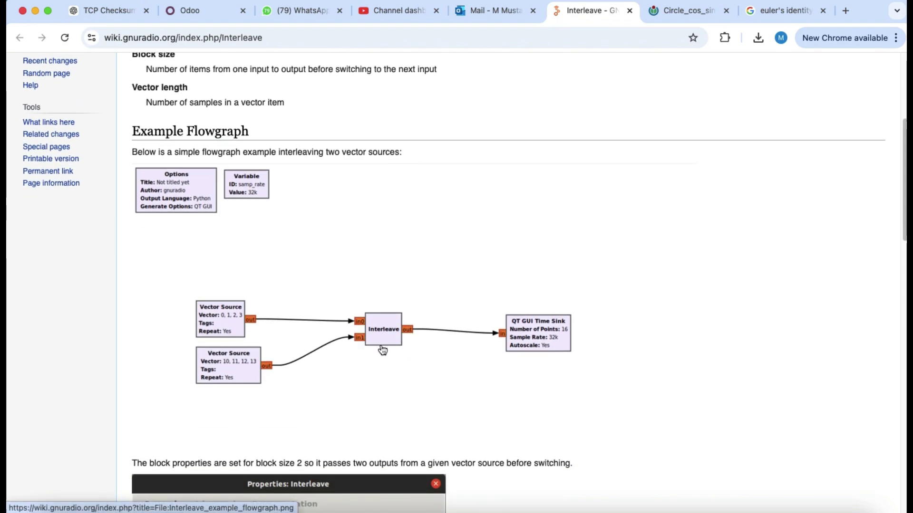
{"action": "key", "text": "super+equal"}
{"action": "key", "text": "super+equal"}
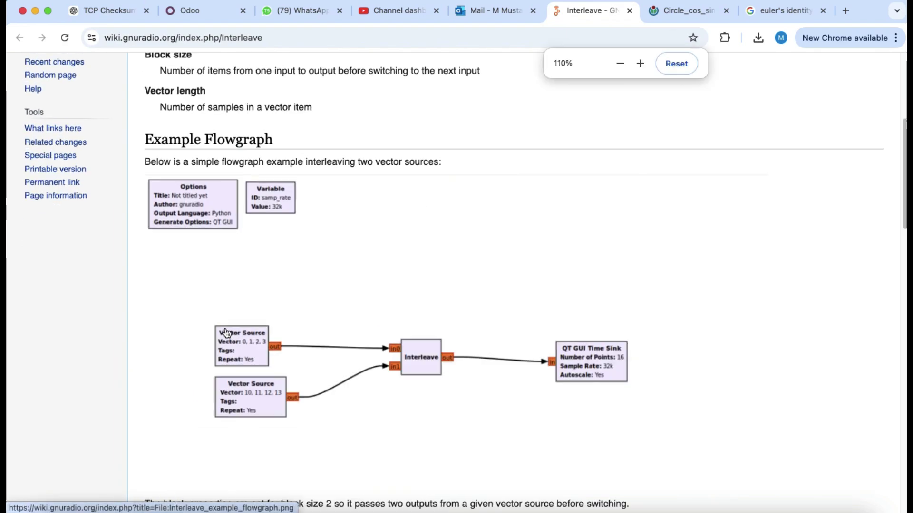
{"action": "scroll", "coordinate": [323, 355], "scroll_direction": "down", "scroll_amount": 1}
{"action": "scroll", "coordinate": [325, 355], "scroll_direction": "down", "scroll_amount": 2}
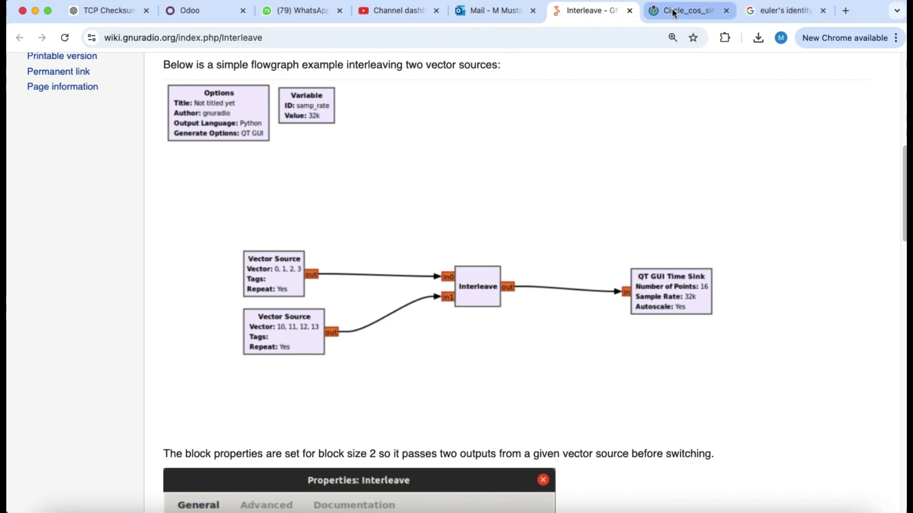
Step: Glance at the cos/sin animation, then scroll the Interleave page to the Num Streams 2, Block Size 2 properties
{"action": "left_click", "coordinate": [689, 11]}
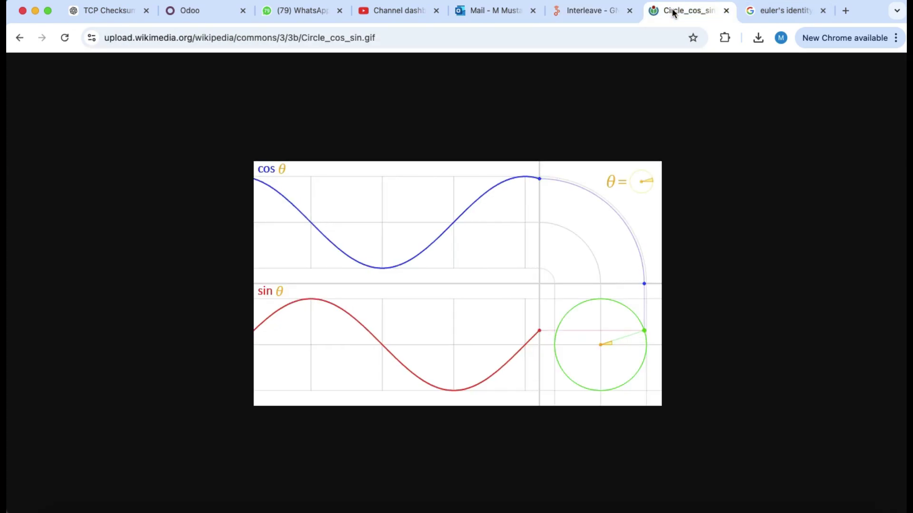
{"action": "left_click", "coordinate": [589, 14]}
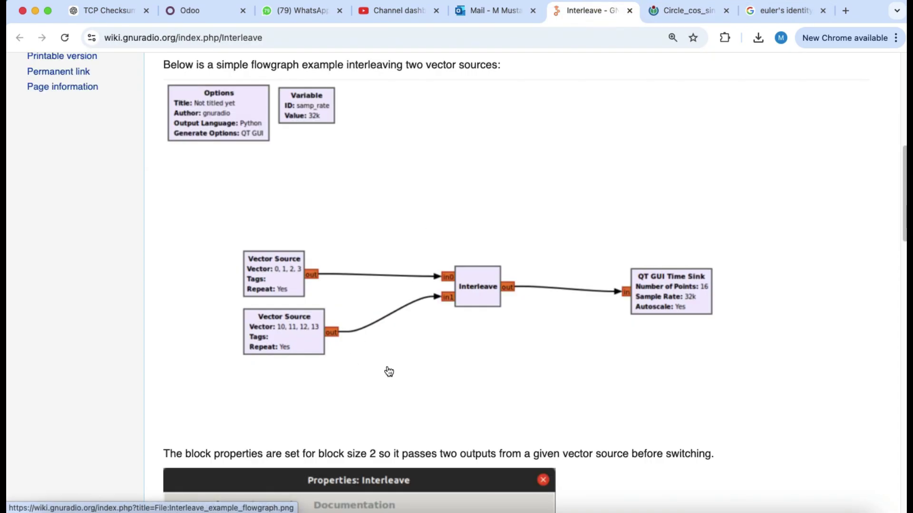
{"action": "scroll", "coordinate": [387, 371], "scroll_direction": "down", "scroll_amount": 5}
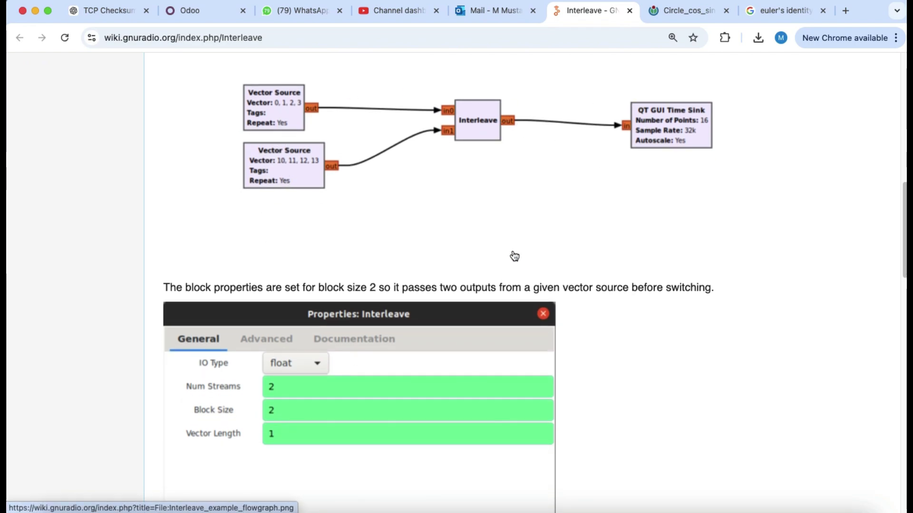
{"action": "scroll", "coordinate": [514, 256], "scroll_direction": "down", "scroll_amount": 10}
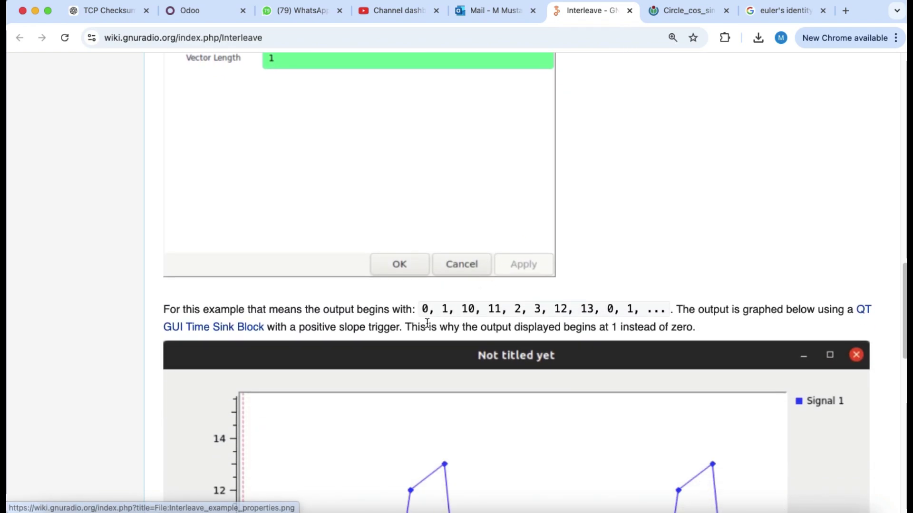
{"action": "scroll", "coordinate": [436, 327], "scroll_direction": "up", "scroll_amount": 9}
{"action": "scroll", "coordinate": [438, 330], "scroll_direction": "up", "scroll_amount": 1}
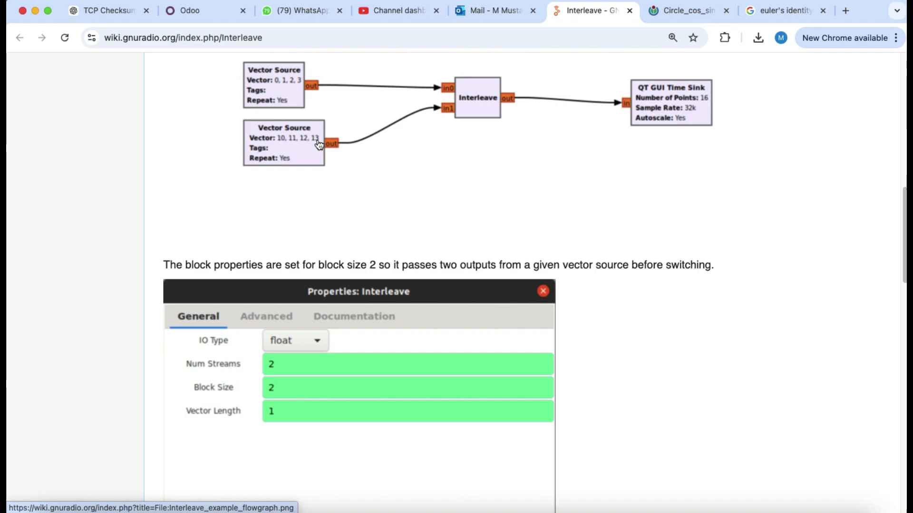
{"action": "scroll", "coordinate": [318, 144], "scroll_direction": "down", "scroll_amount": 10}
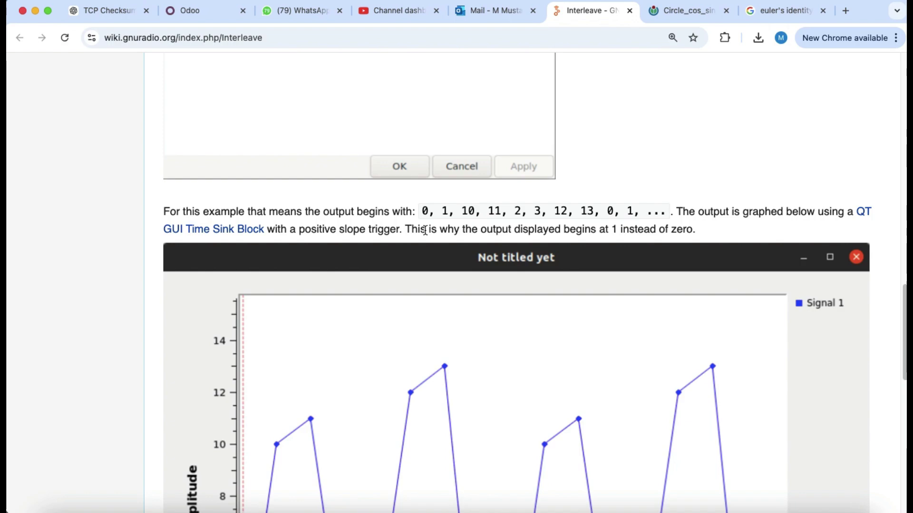
{"action": "scroll", "coordinate": [438, 147], "scroll_direction": "up", "scroll_amount": 10}
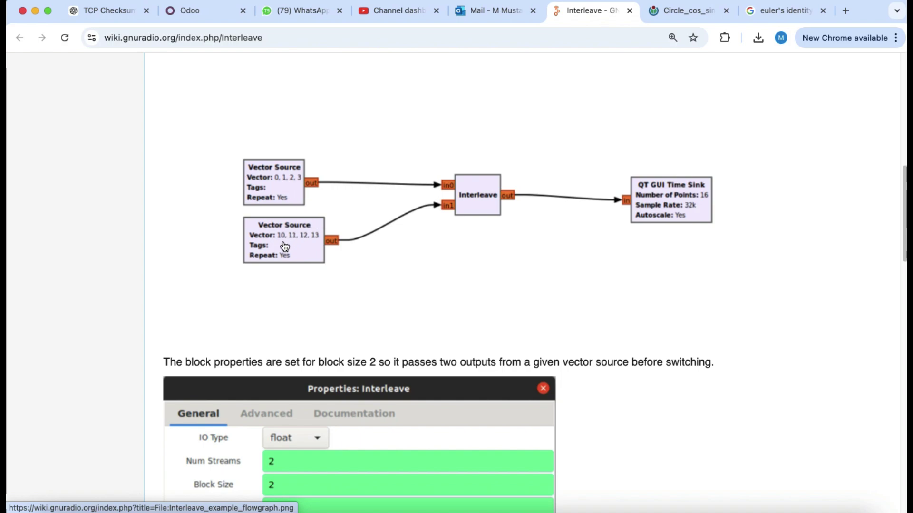
{"action": "scroll", "coordinate": [403, 299], "scroll_direction": "down", "scroll_amount": 10}
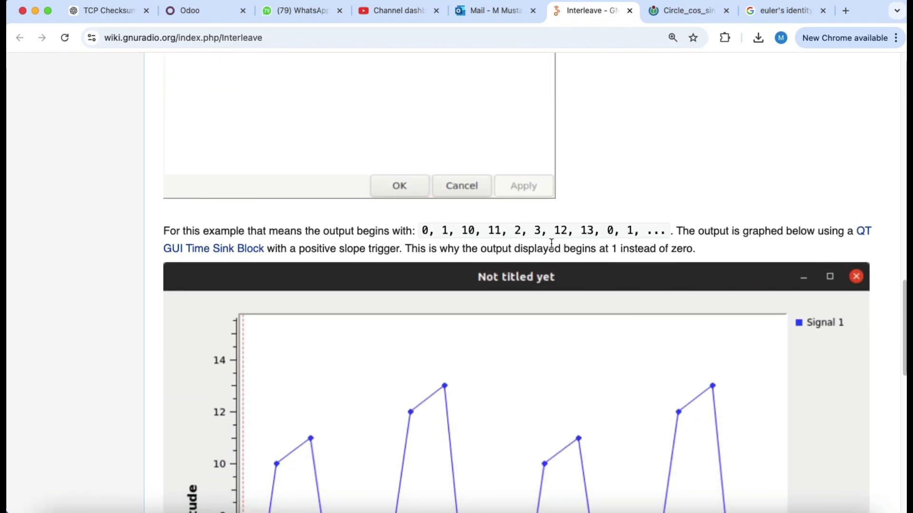
{"action": "scroll", "coordinate": [566, 398], "scroll_direction": "down", "scroll_amount": 1}
{"action": "scroll", "coordinate": [566, 397], "scroll_direction": "up", "scroll_amount": 4}
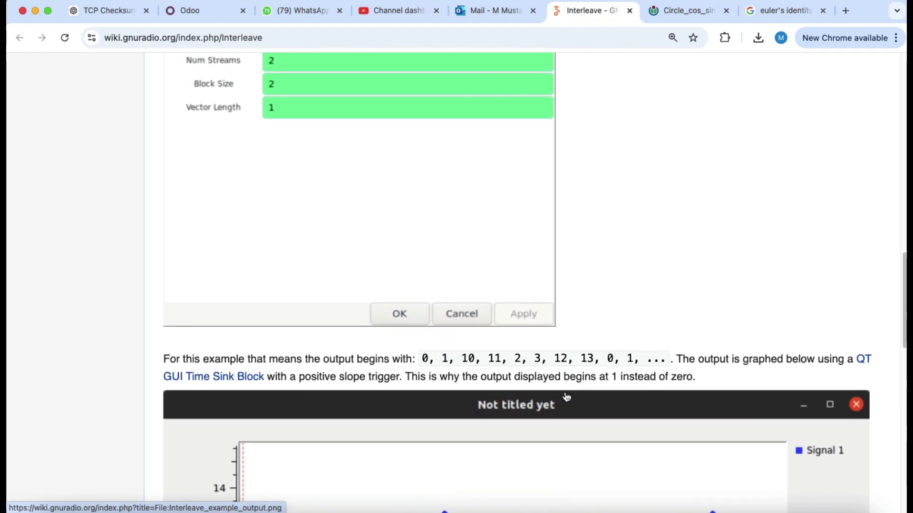
{"action": "scroll", "coordinate": [566, 397], "scroll_direction": "up", "scroll_amount": 7}
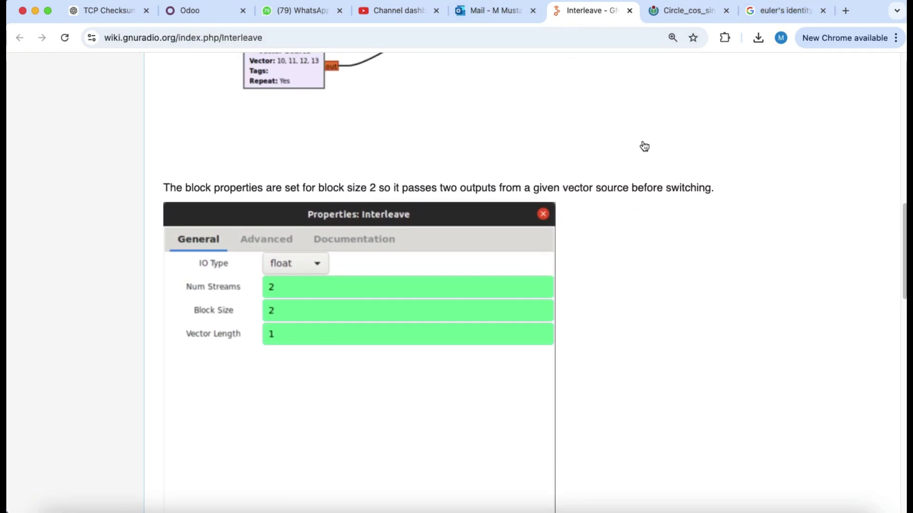
Step: Compare the cos/sin circle image, then return to the flowgraph showing Complex To Float and the I/Q Float To Complex blocks
{"action": "left_click", "coordinate": [750, 492]}
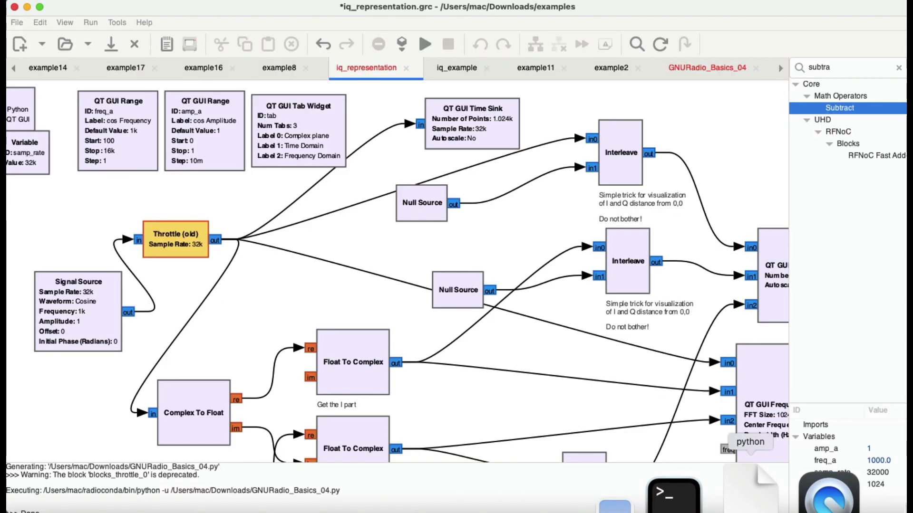
{"action": "scroll", "coordinate": [599, 210], "scroll_direction": "right", "scroll_amount": 5}
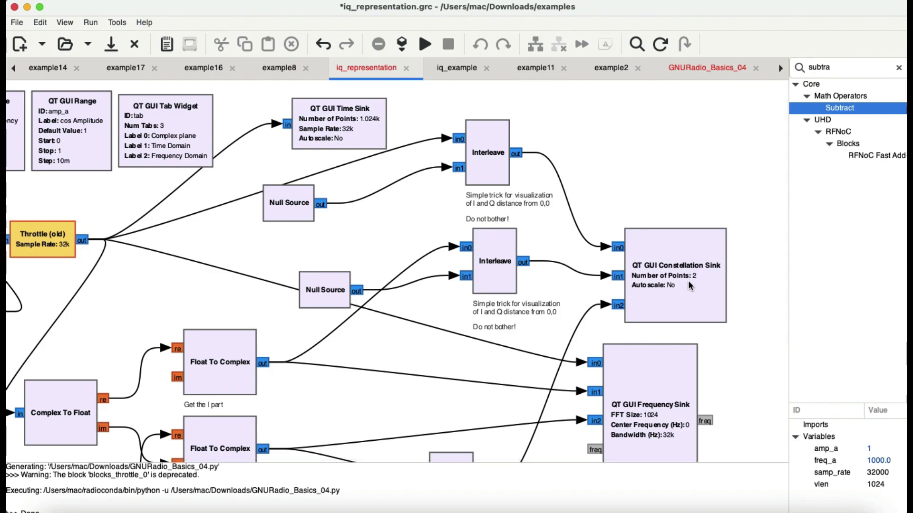
{"action": "key", "text": "super+Tab"}
{"action": "key", "text": "super+Tab"}
{"action": "key", "text": "super+Tab"}
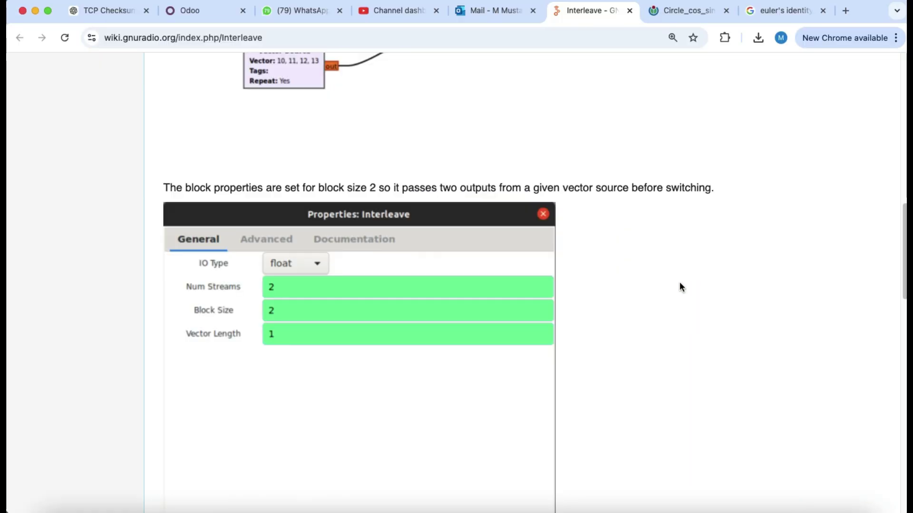
{"action": "left_click", "coordinate": [689, 16]}
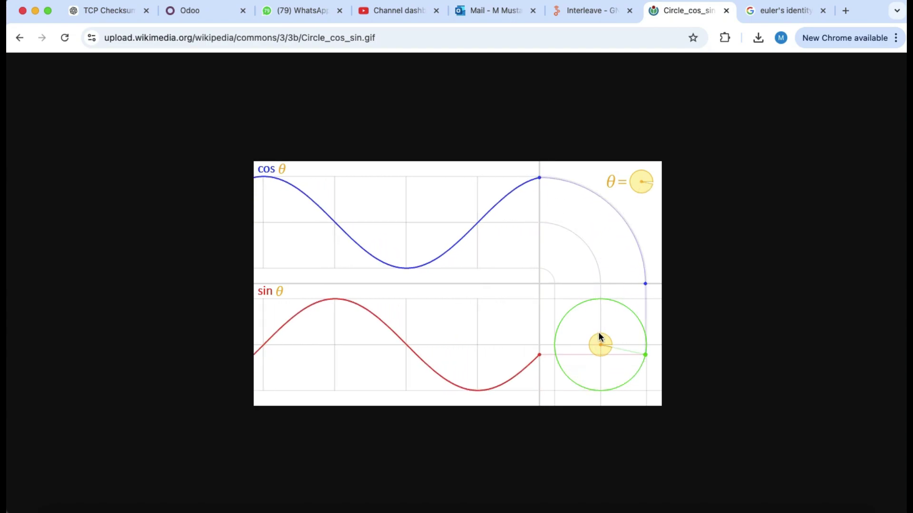
{"action": "key", "text": "super+Tab"}
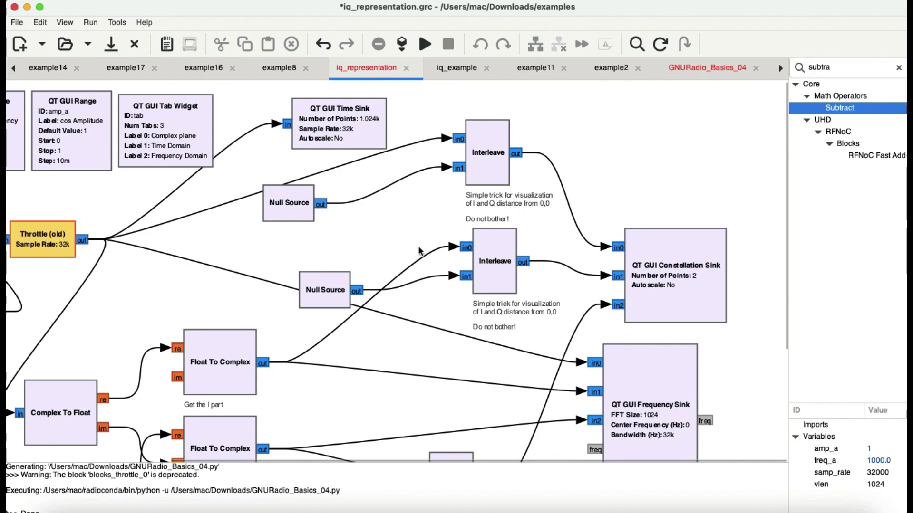
{"action": "scroll", "coordinate": [419, 250], "scroll_direction": "left", "scroll_amount": 3}
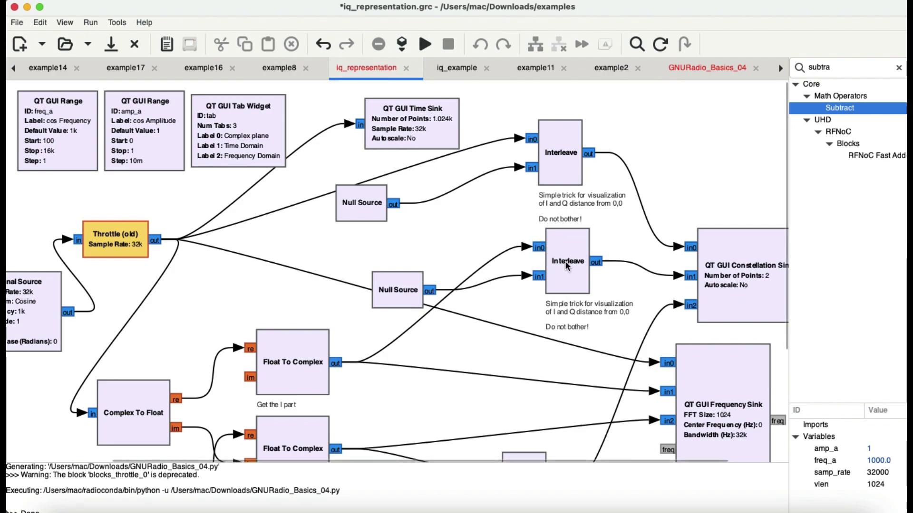
{"action": "scroll", "coordinate": [481, 335], "scroll_direction": "down", "scroll_amount": 5}
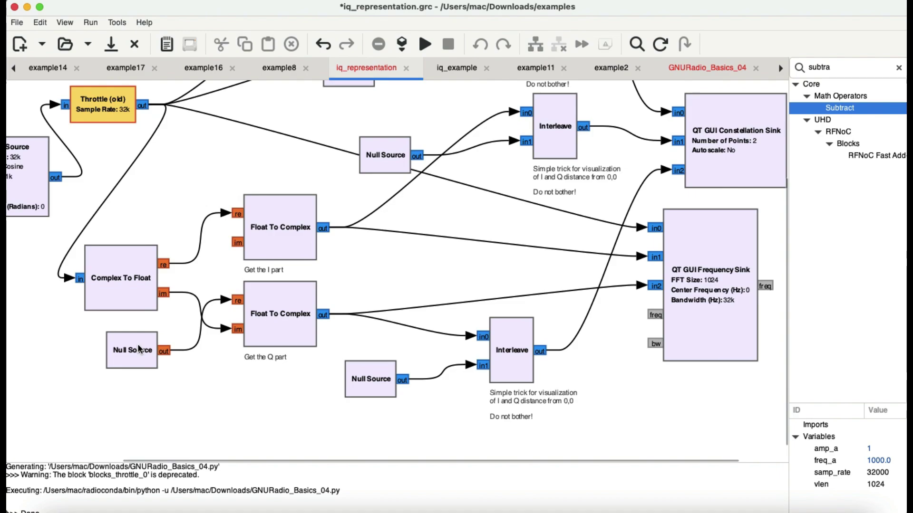
Step: Drag the lower Null Source block left and down beneath Complex To Float, then review the layout
{"action": "left_click_drag", "start_coordinate": [123, 352], "coordinate": [86, 366]}
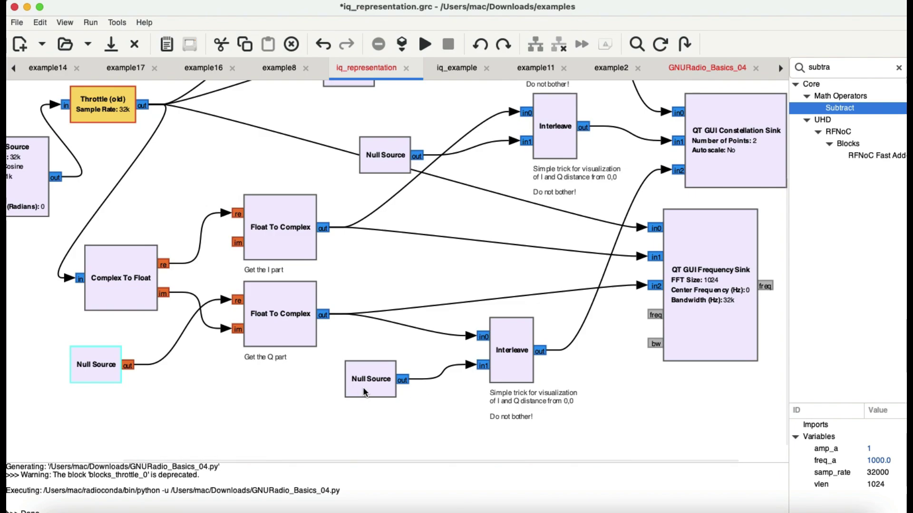
{"action": "scroll", "coordinate": [534, 140], "scroll_direction": "up", "scroll_amount": 4}
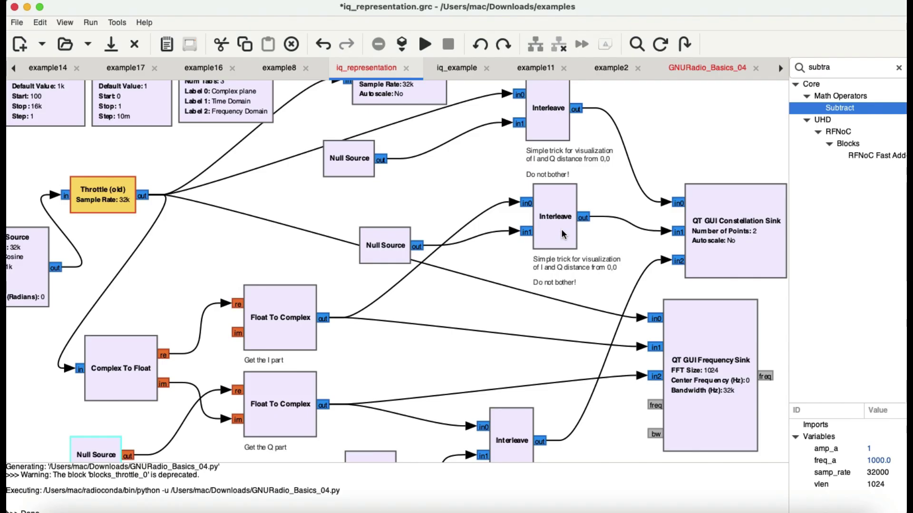
{"action": "key", "text": "super+Tab"}
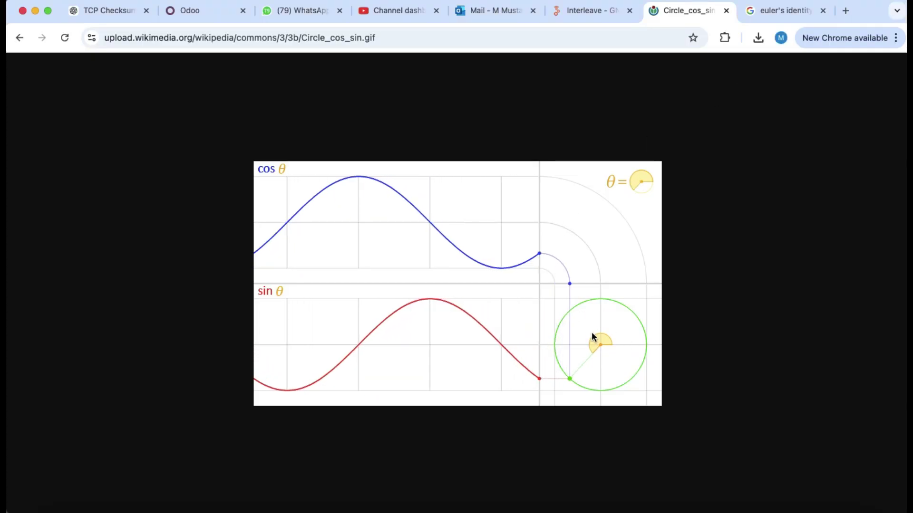
{"action": "key", "text": "super+Tab"}
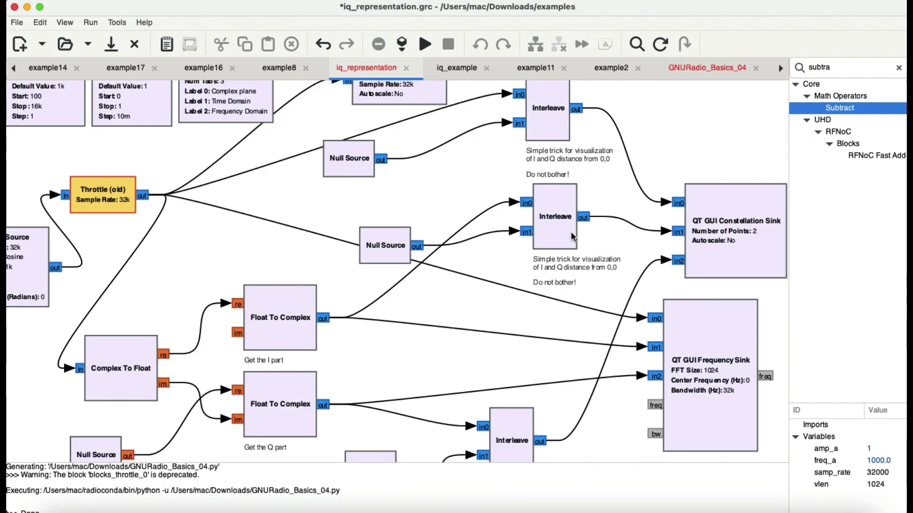
{"action": "scroll", "coordinate": [571, 232], "scroll_direction": "down", "scroll_amount": 2}
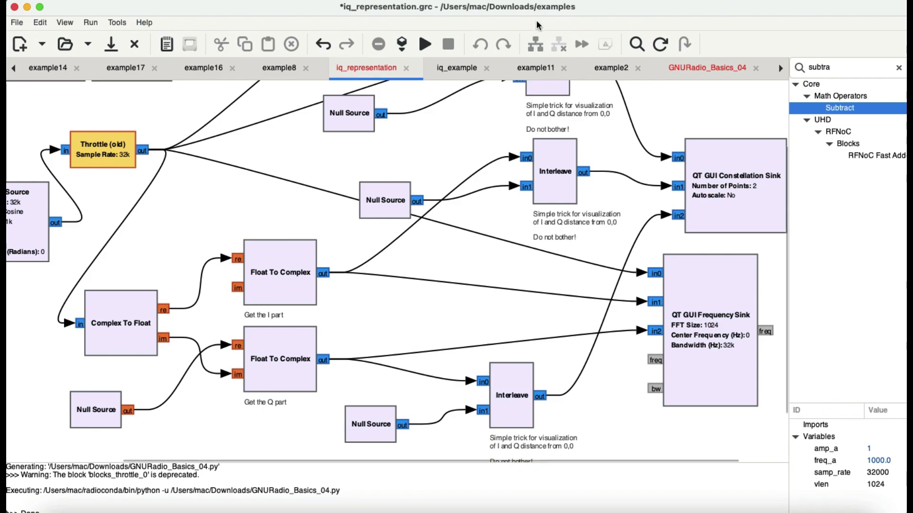
Step: Run the iq_representation flowgraph and stop the plot to freeze the rotating I/Q vectors
{"action": "left_click", "coordinate": [425, 44]}
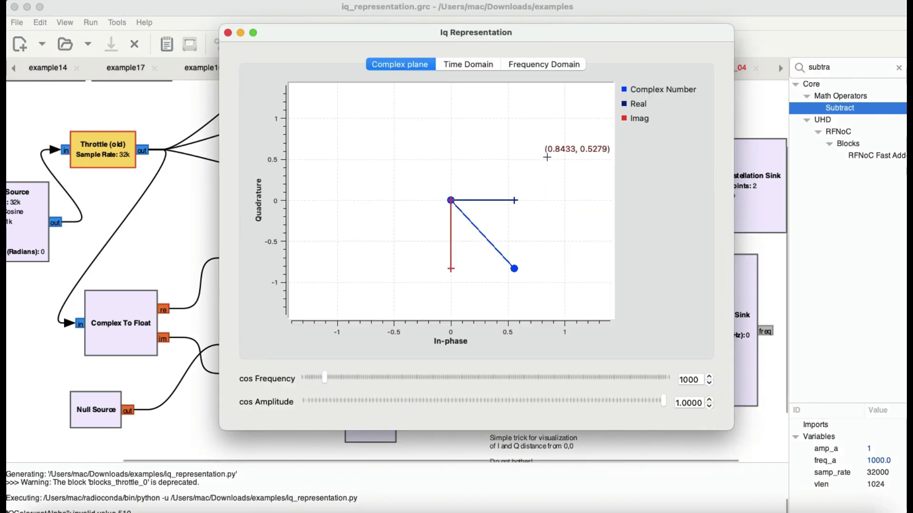
{"action": "right_click", "coordinate": [446, 203]}
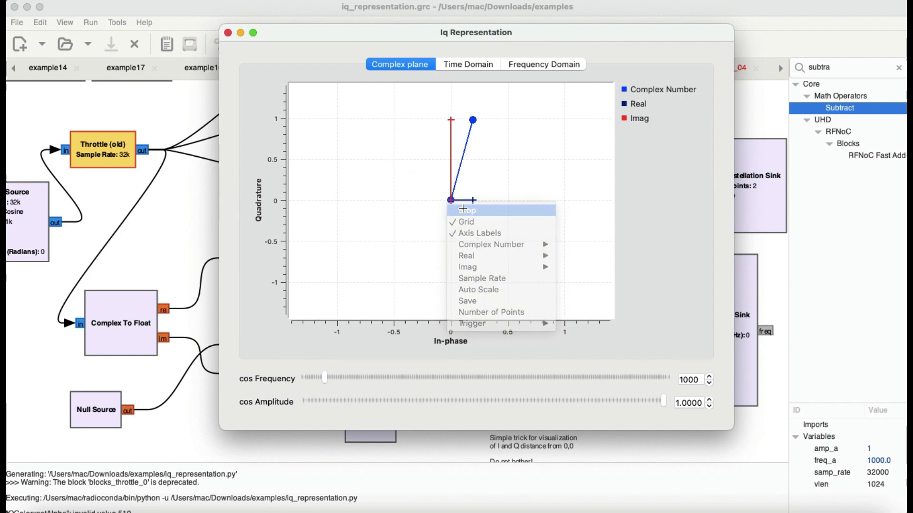
{"action": "left_click", "coordinate": [463, 209]}
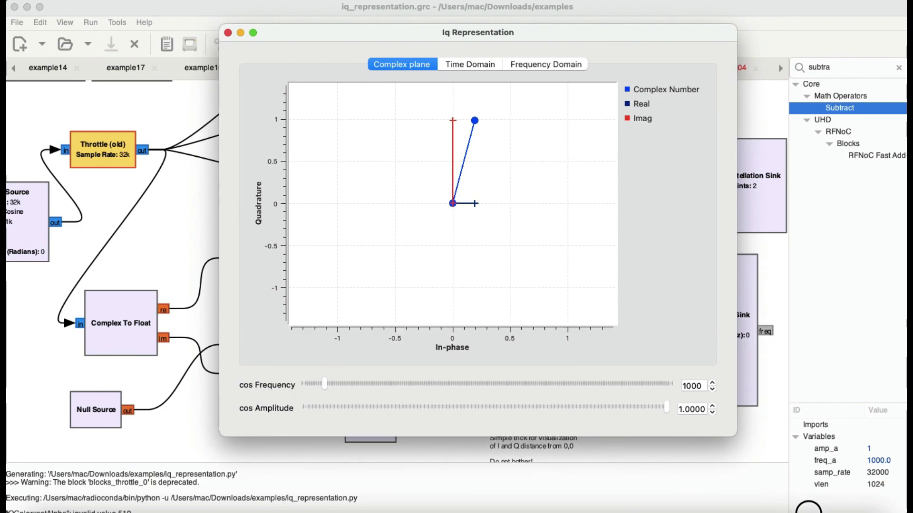
Step: Enlarge the Iq Representation window, restart the vector animation, then minimize the window
{"action": "left_click_drag", "start_coordinate": [731, 428], "coordinate": [865, 511]}
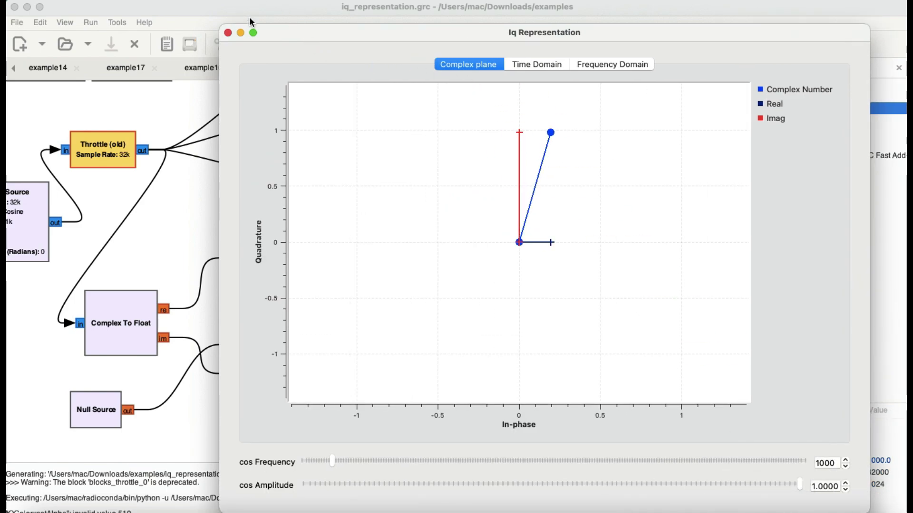
{"action": "left_click_drag", "start_coordinate": [220, 26], "coordinate": [179, 1]}
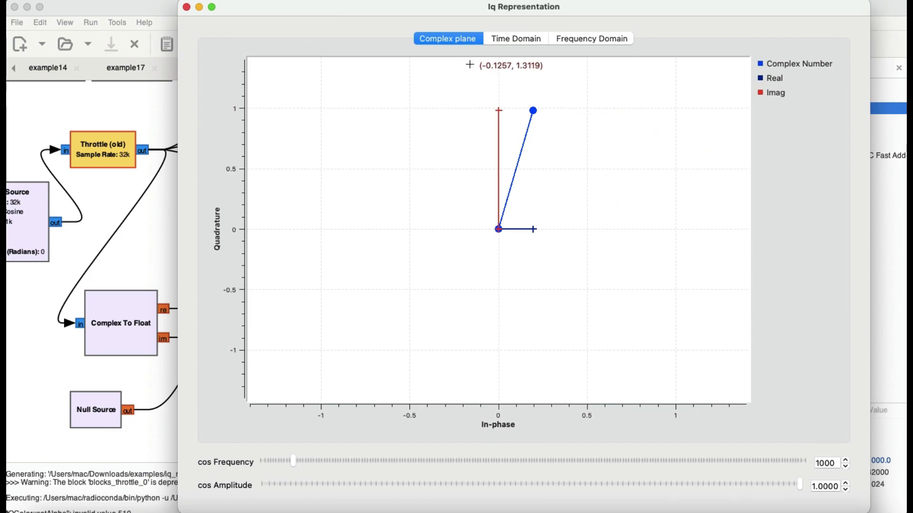
{"action": "right_click", "coordinate": [501, 161]}
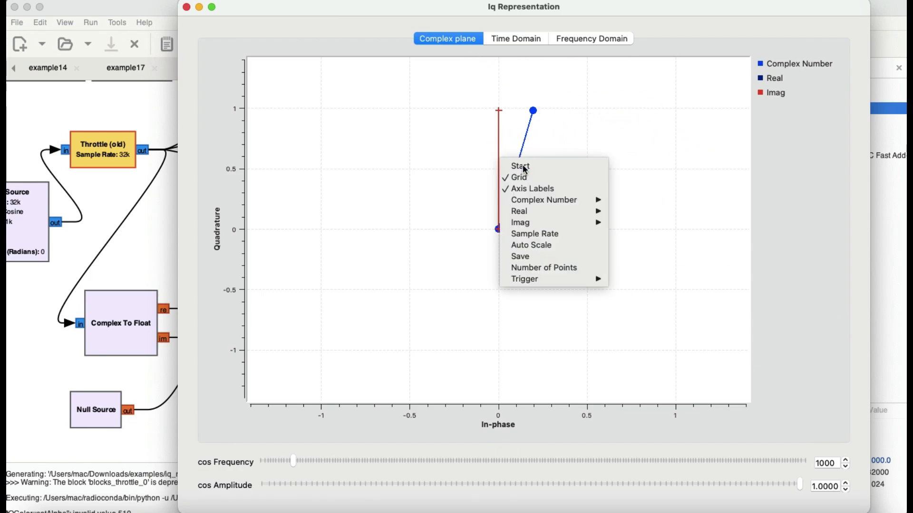
{"action": "left_click", "coordinate": [520, 167]}
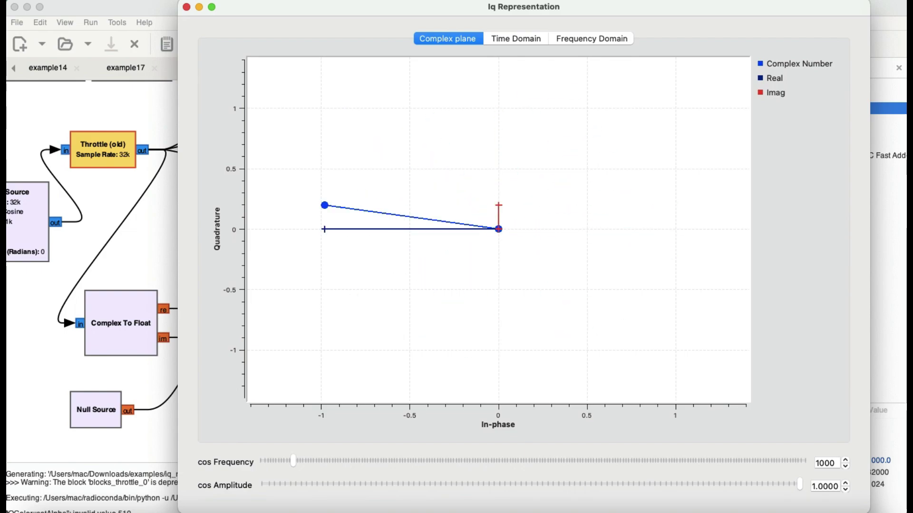
{"action": "left_click", "coordinate": [199, 6]}
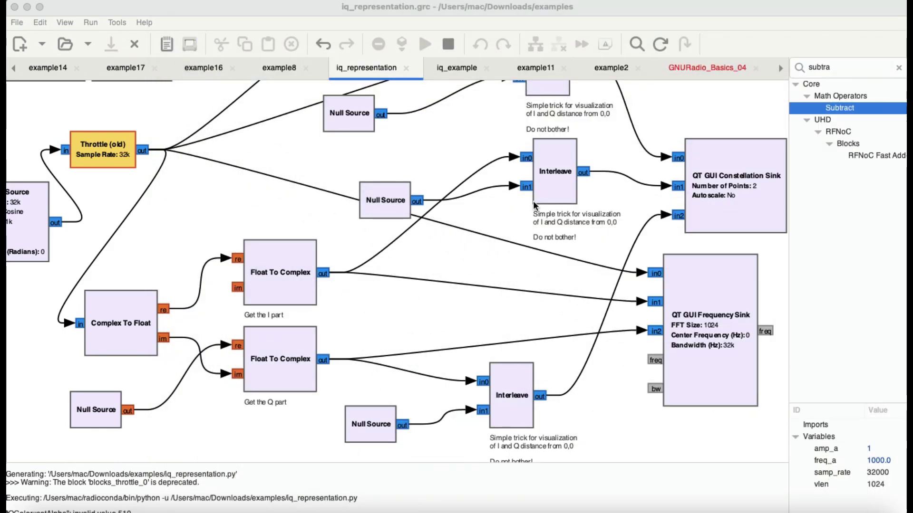
{"action": "scroll", "coordinate": [532, 200], "scroll_direction": "down", "scroll_amount": 2}
{"action": "scroll", "coordinate": [533, 201], "scroll_direction": "up", "scroll_amount": 5}
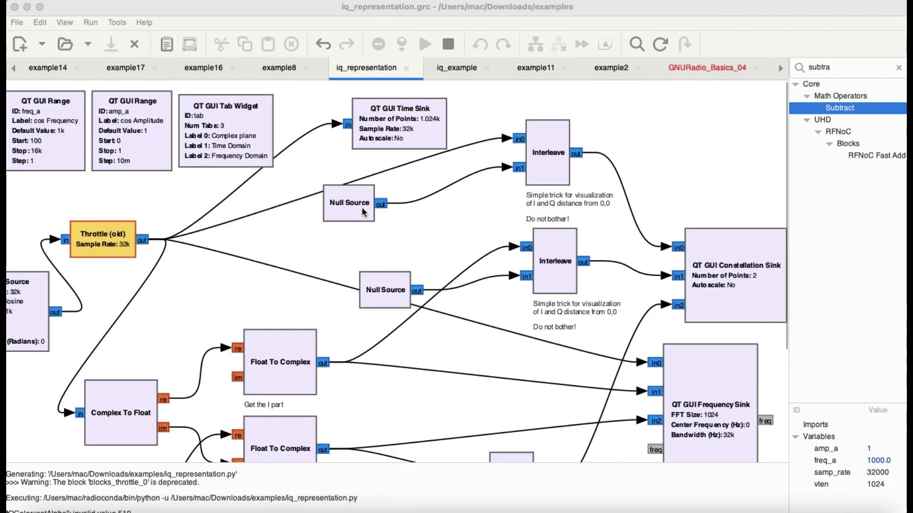